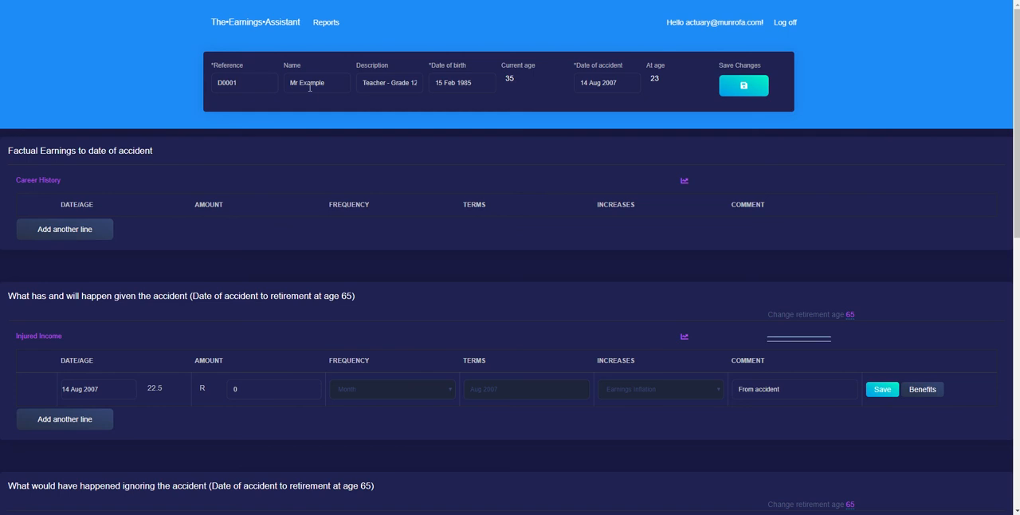
Examine the case's description and age at accident, and the heading of the factual earnings section
drag(383, 86, 440, 81)
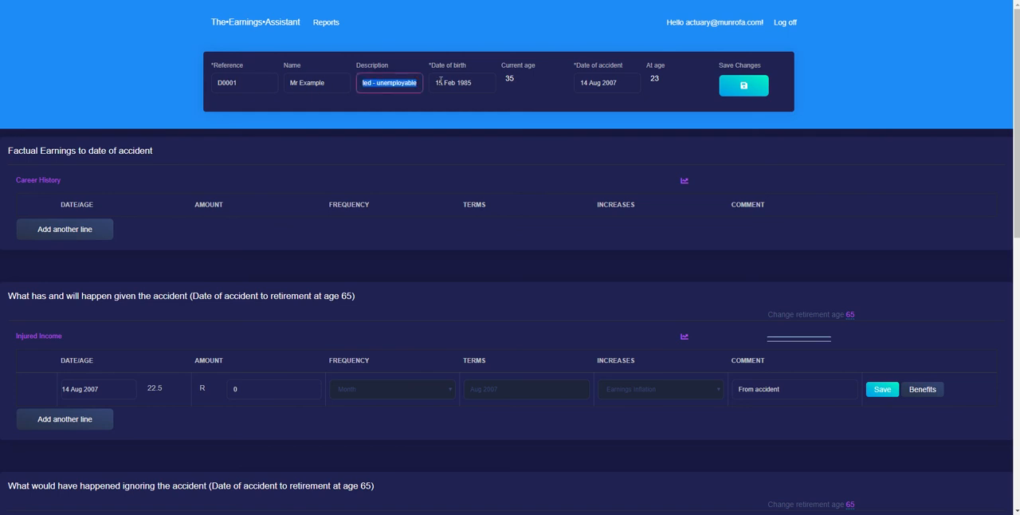
click(390, 82)
drag(652, 65, 656, 79)
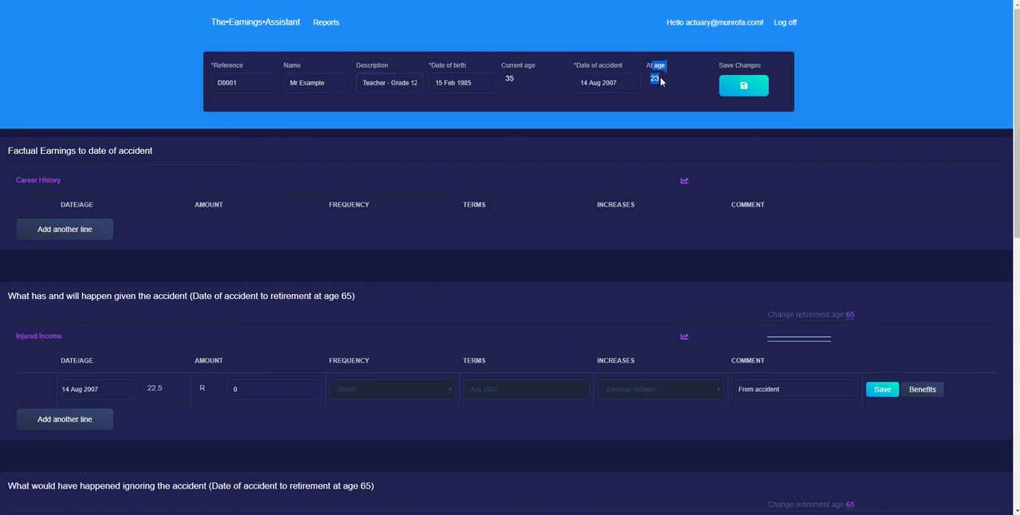
click(656, 75)
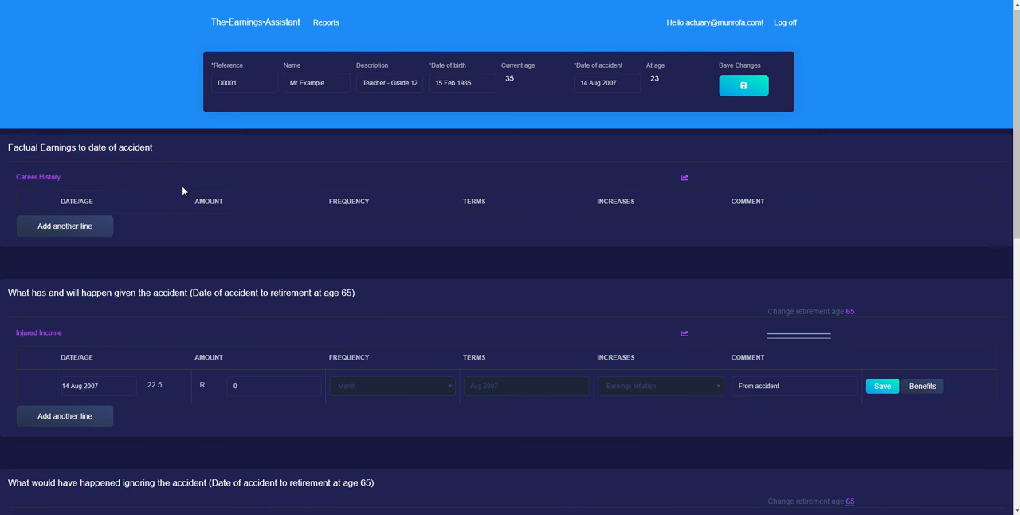
scroll(183, 188, down, 4)
scroll(181, 195, up, 1)
scroll(180, 198, up, 2)
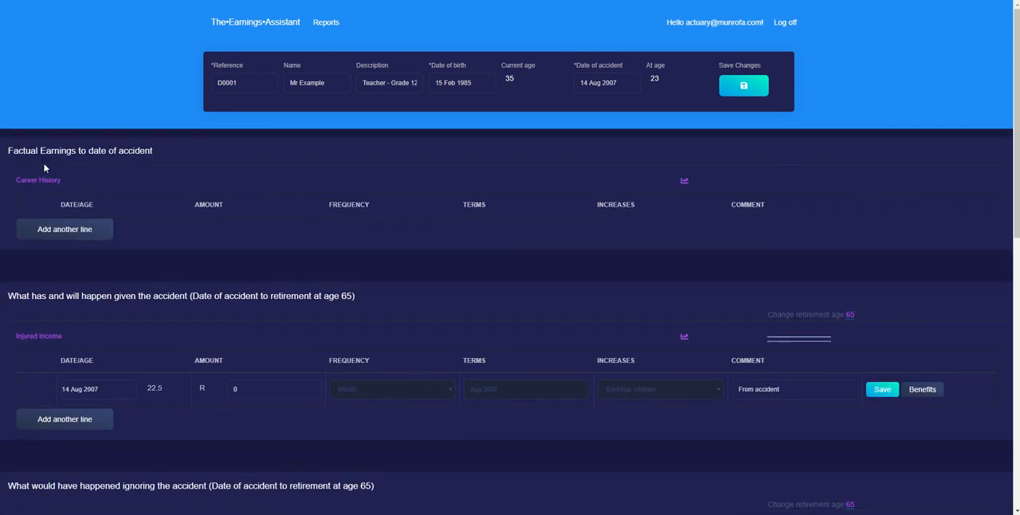
drag(10, 151, 197, 156)
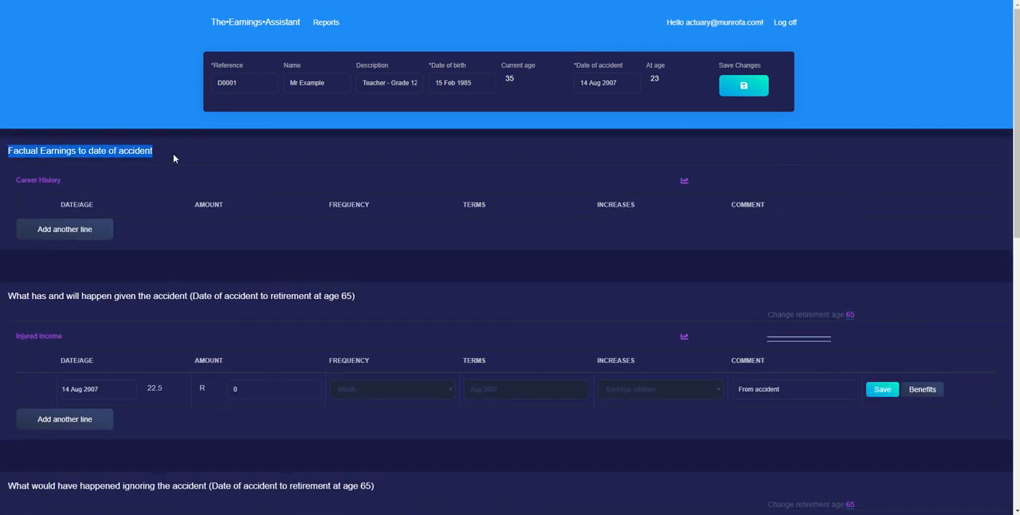
click(120, 177)
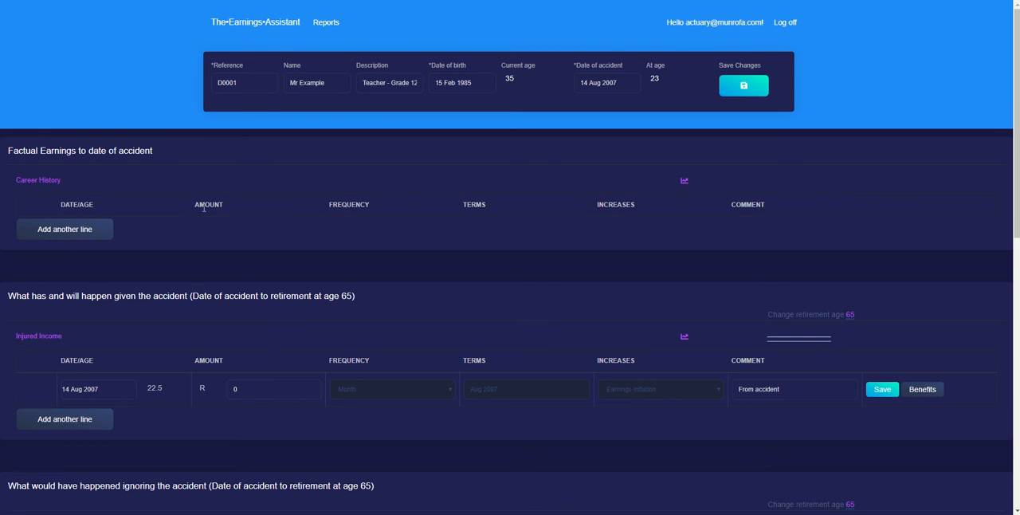
Add a line to Career History and set its start to age 20
click(96, 231)
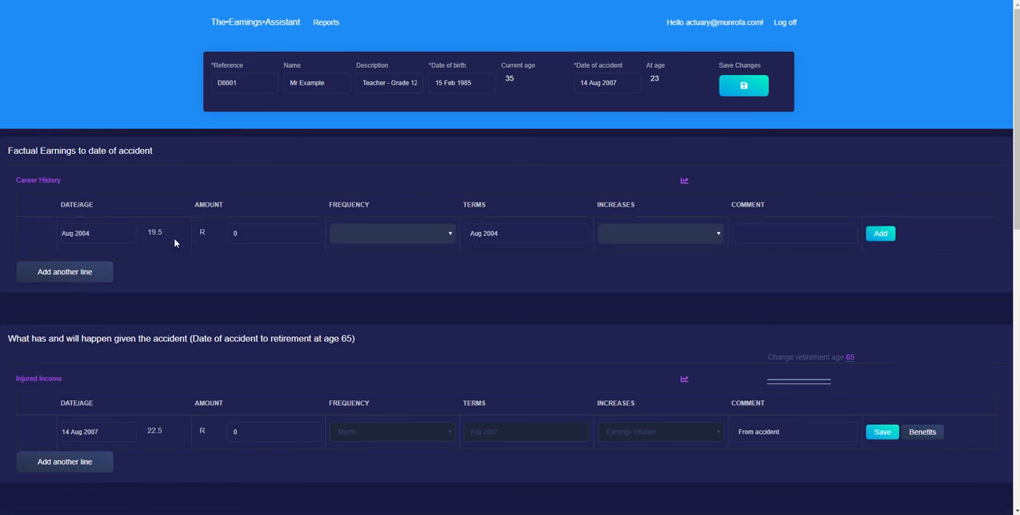
drag(63, 205, 58, 237)
click(97, 233)
text(age 20)
key(Tab)
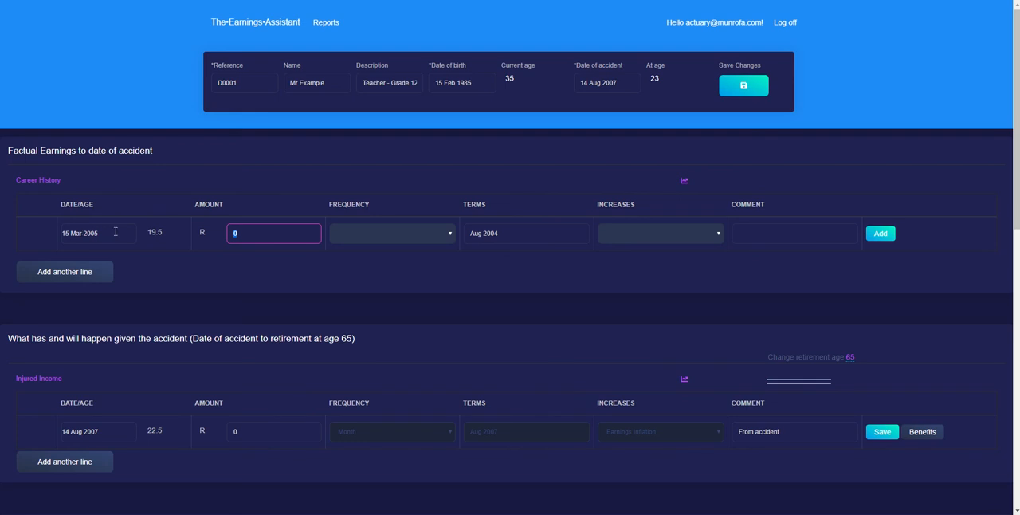
Replace the Career History line's start date with 1 Jan 2005
click(116, 233)
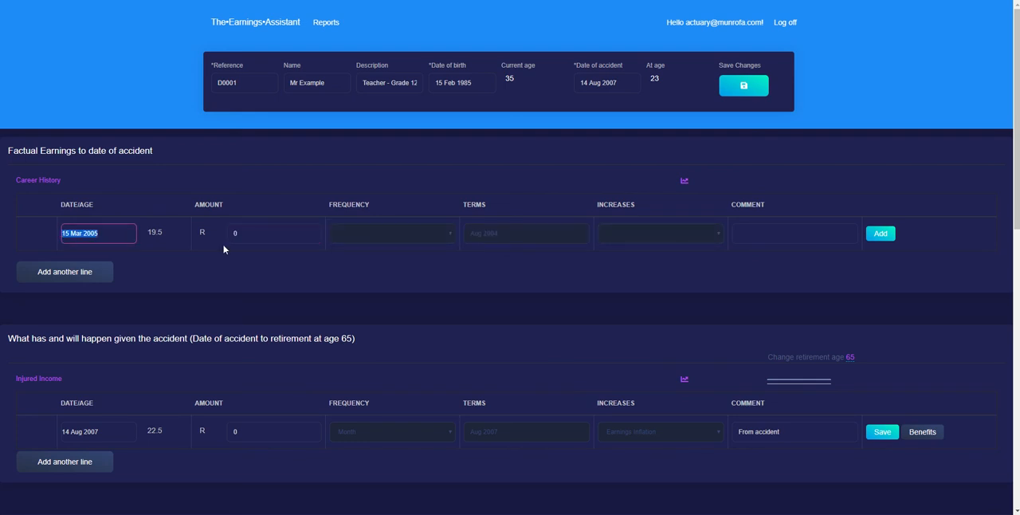
text(1jan2005)
key(Tab)
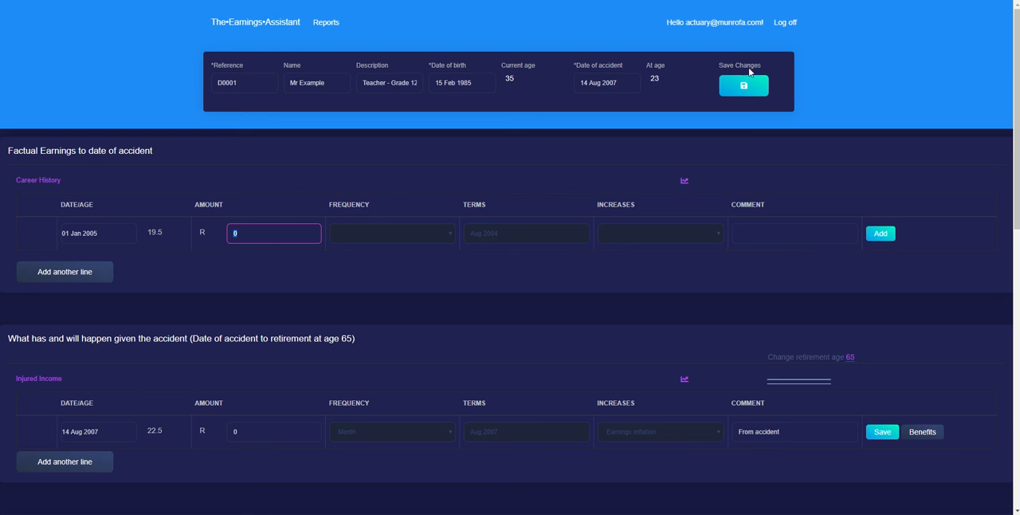
Set the Career History line's start back to age 20
drag(104, 234, 74, 233)
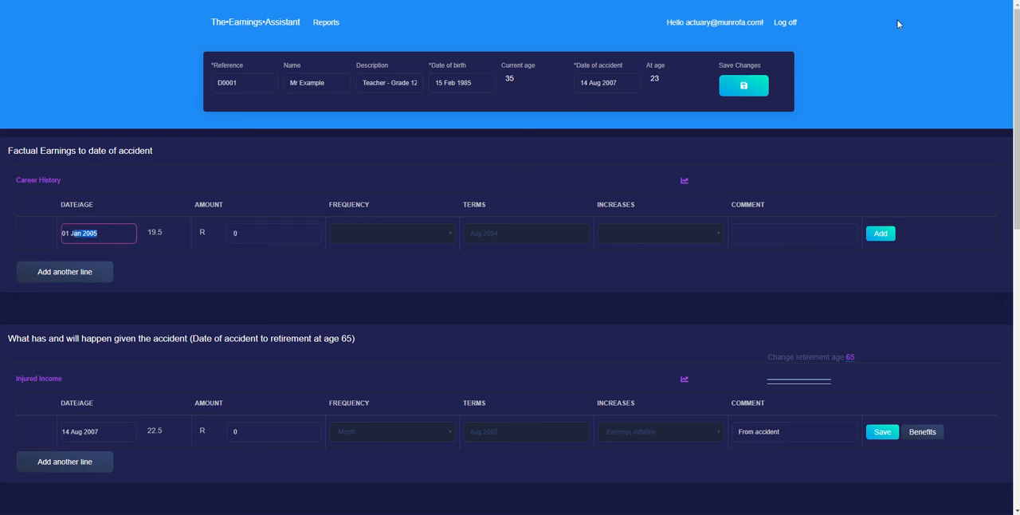
click(128, 236)
click(259, 234)
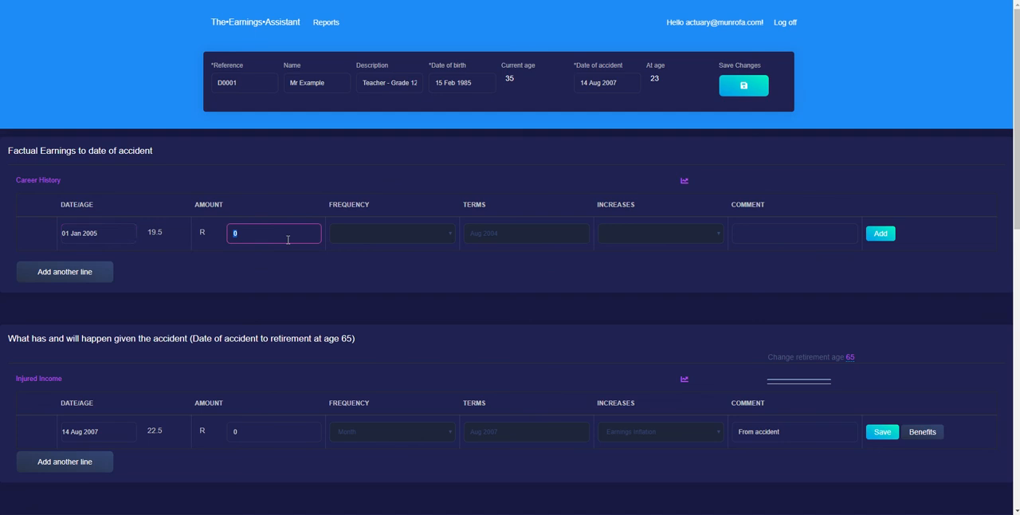
click(106, 234)
text(a)
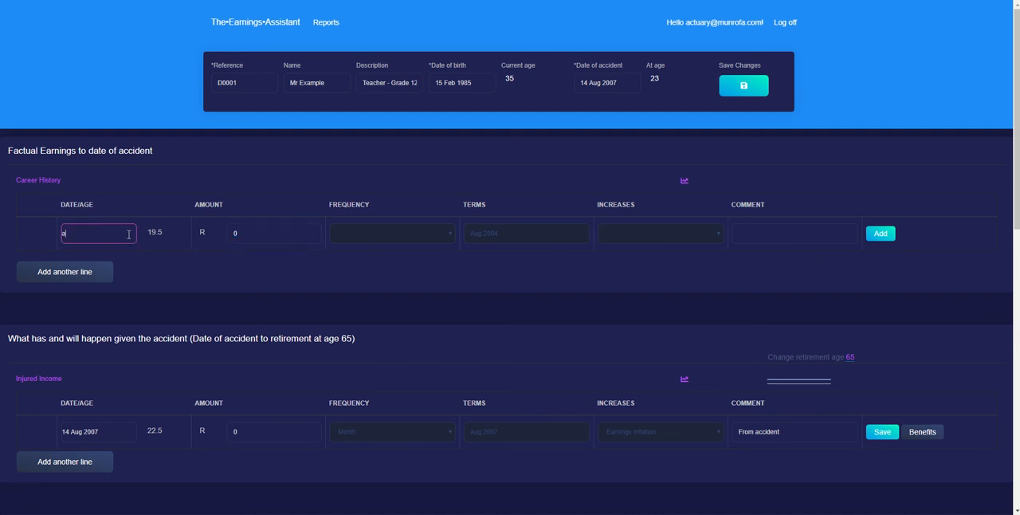
text(ge 20)
key(Tab)
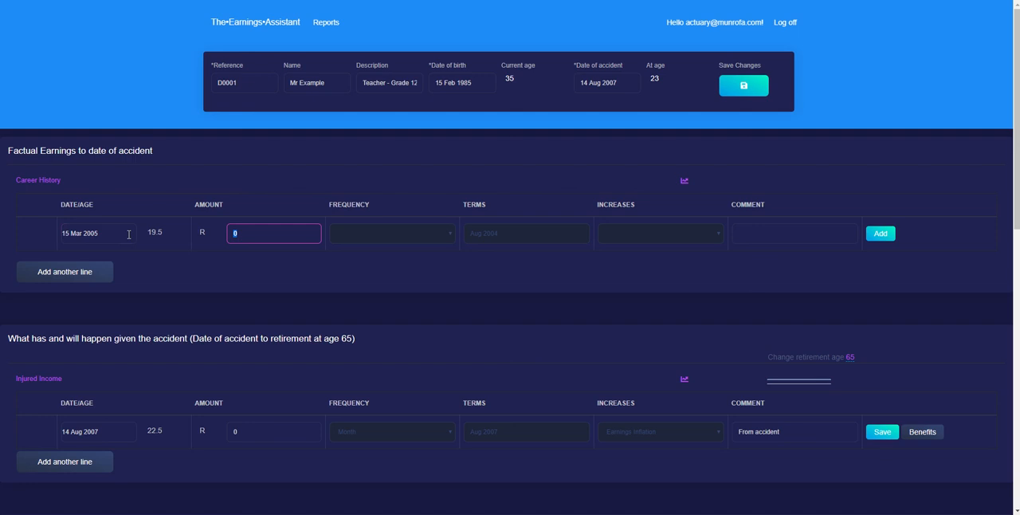
Set the start date of the Career History line to 1 Jan 2005
click(111, 230)
text(1)
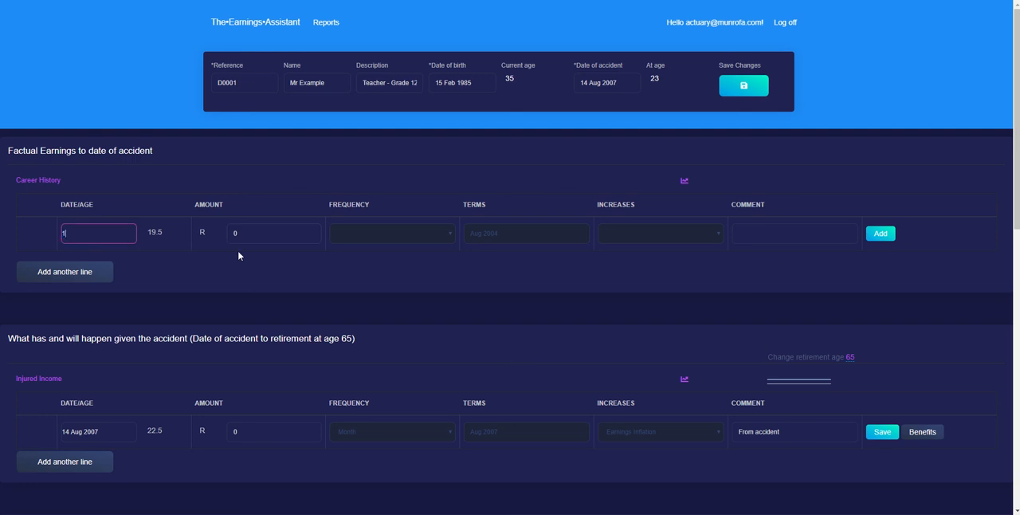
text(jan2004)
key(Tab)
click(110, 229)
text(5)
key(Tab)
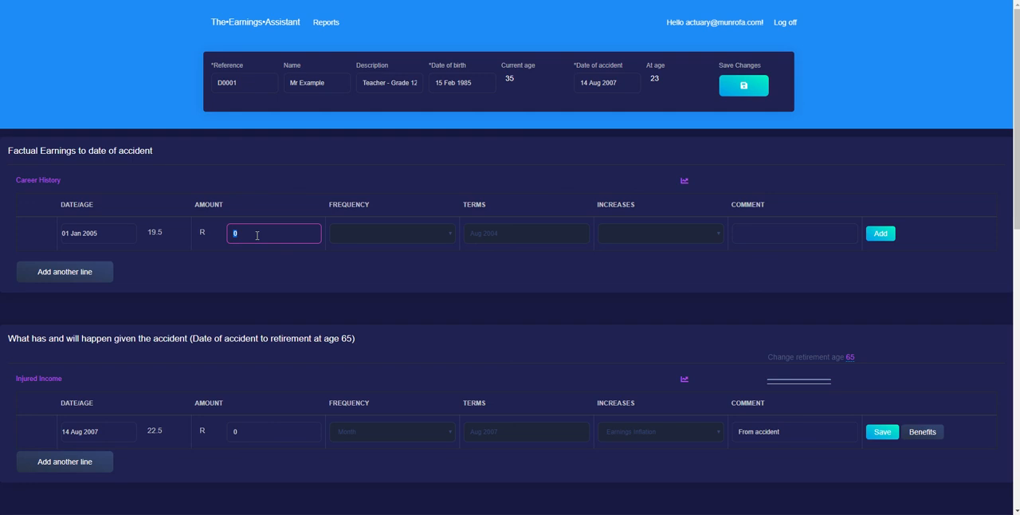
Set the Career History line's amount to R 5000 with a frequency of Month
text(5000)
key(Tab)
click(380, 232)
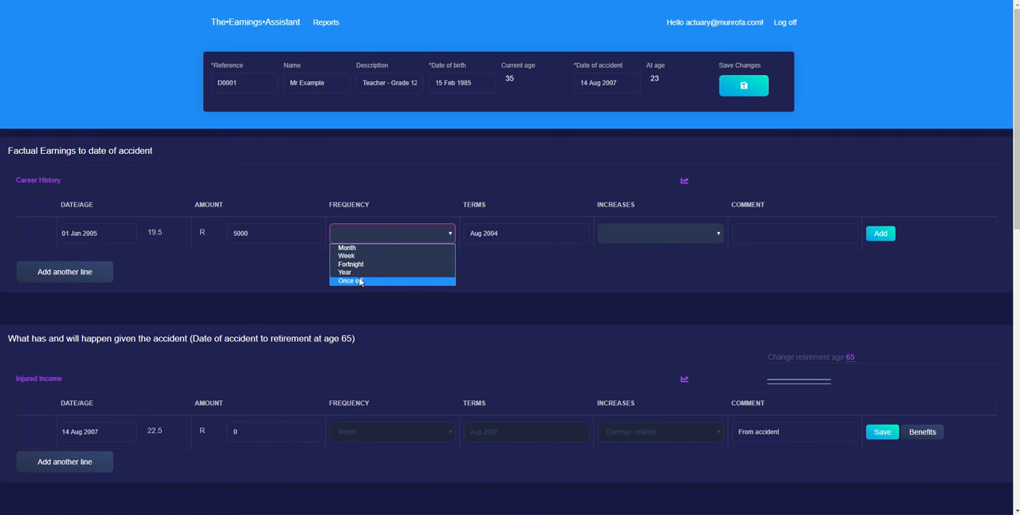
click(362, 248)
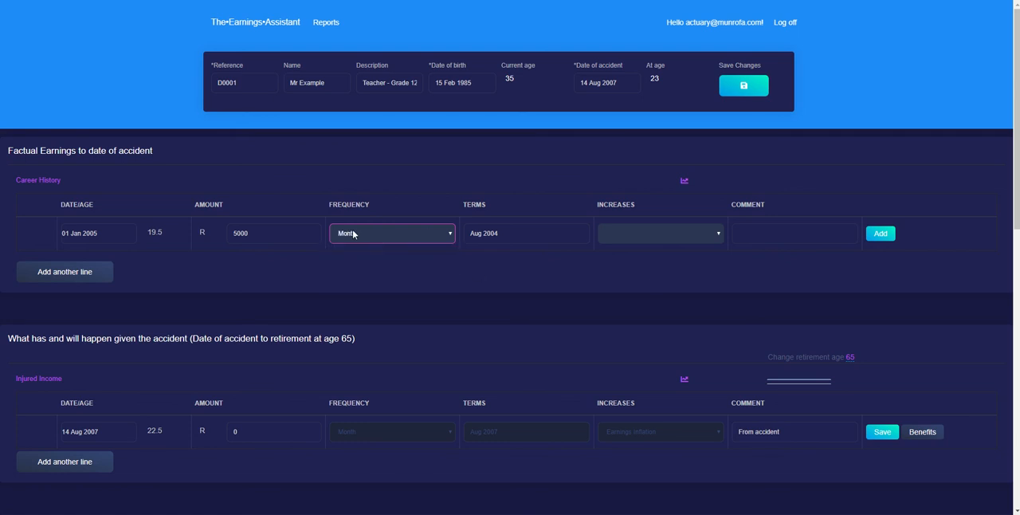
Set the line's terms to Dec 2005 and its increases to Earnings Inflation
click(479, 209)
drag(510, 237, 465, 239)
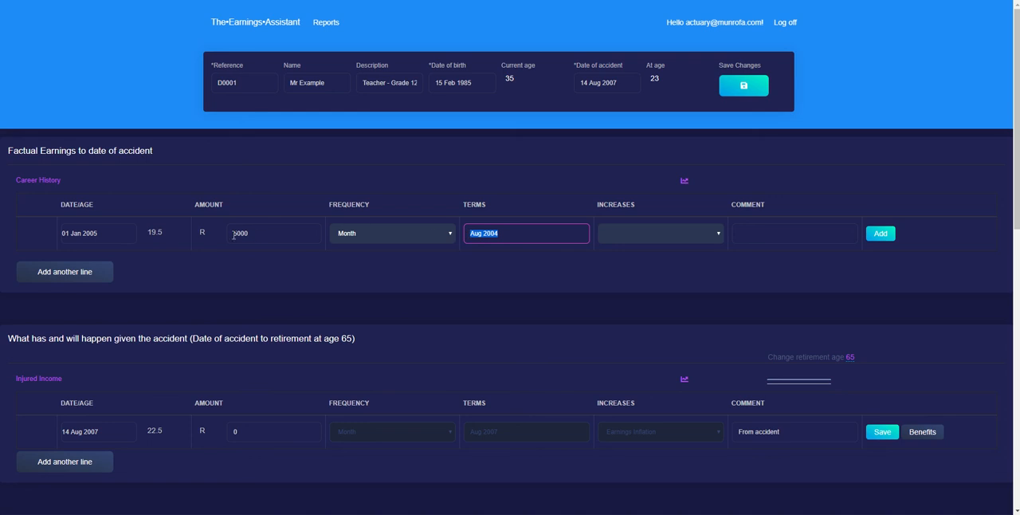
drag(493, 233, 468, 232)
click(503, 232)
text(dec2005)
key(Tab)
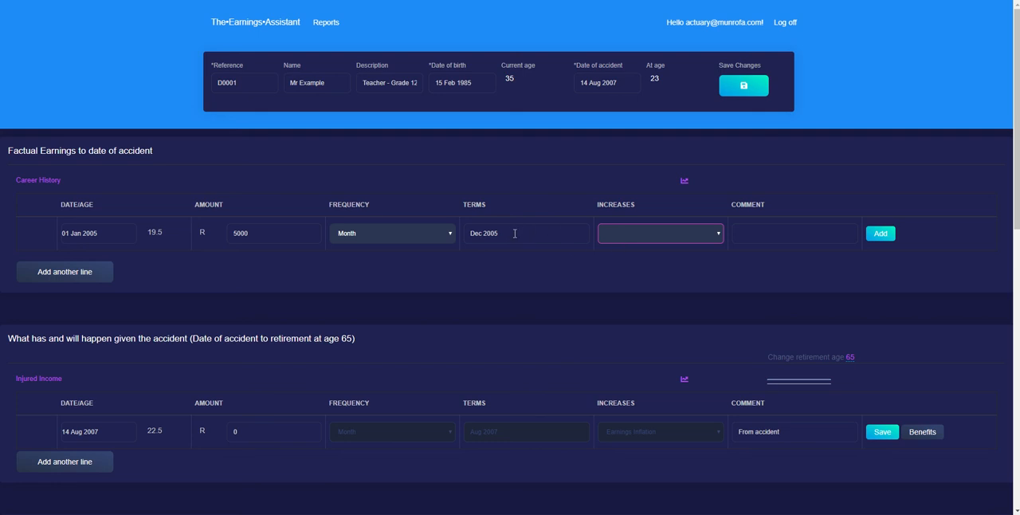
click(632, 235)
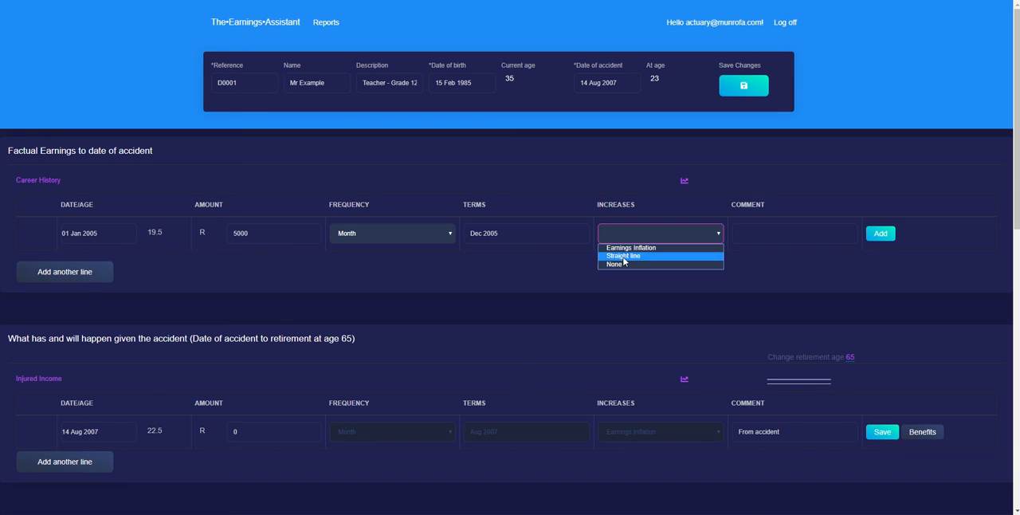
click(630, 247)
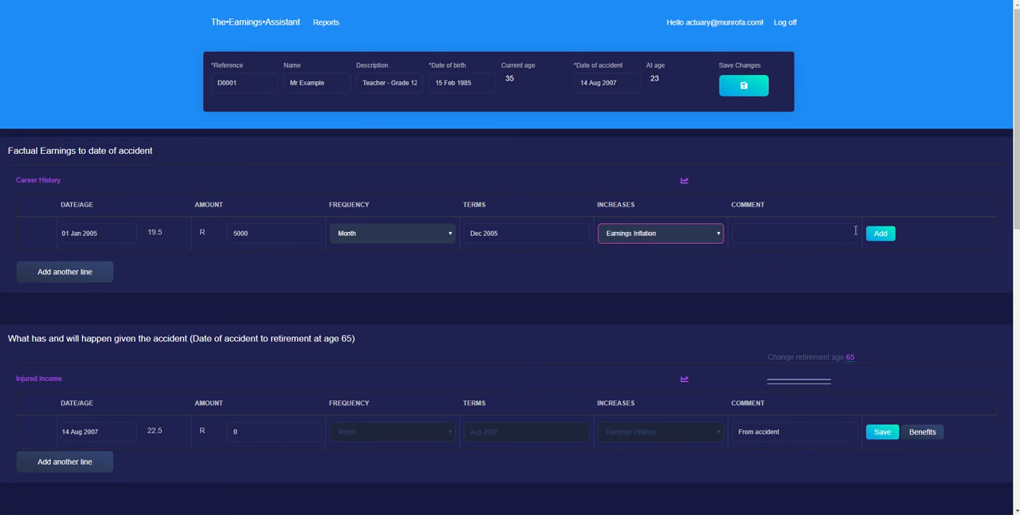
Enter the comment "Payslip dated December 2005" and add the earnings line to Career History
click(734, 231)
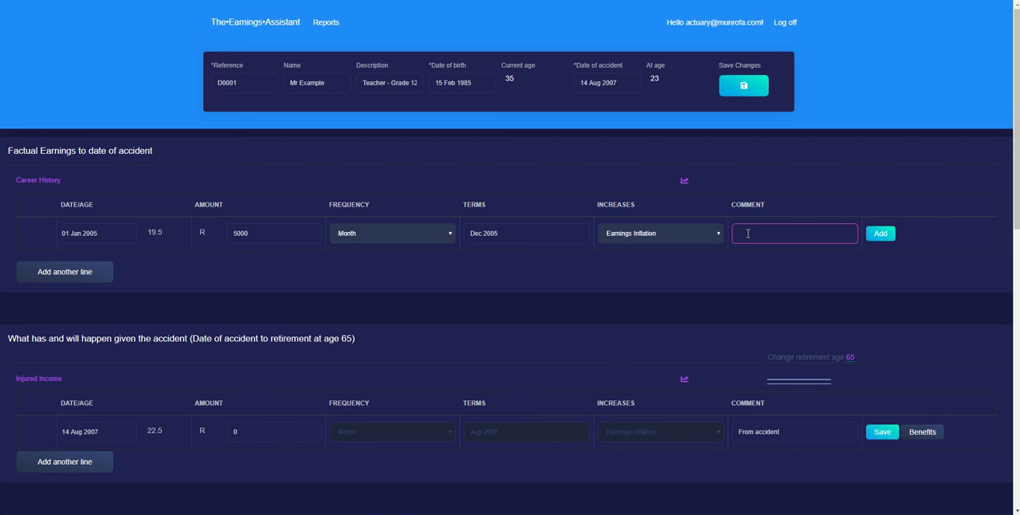
text(lip dated December 2005)
click(792, 191)
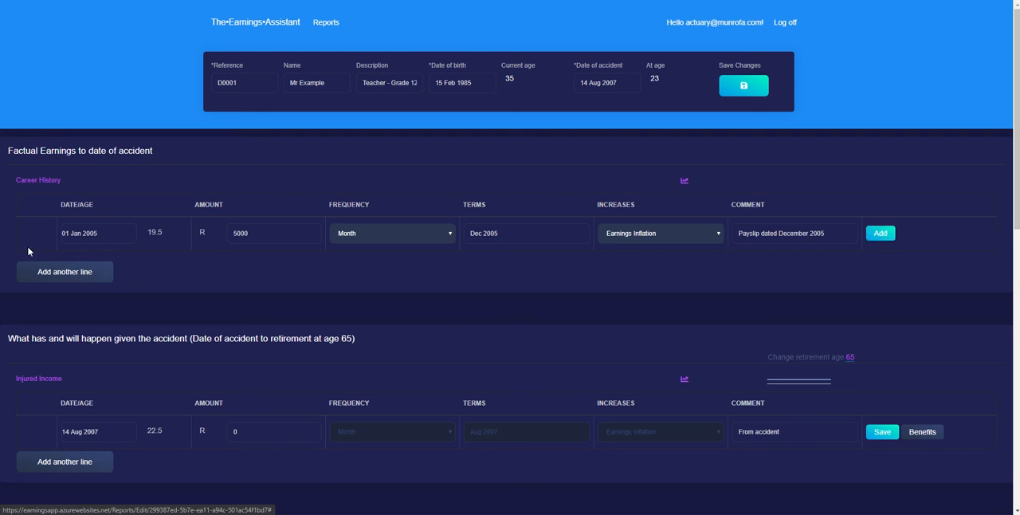
click(878, 233)
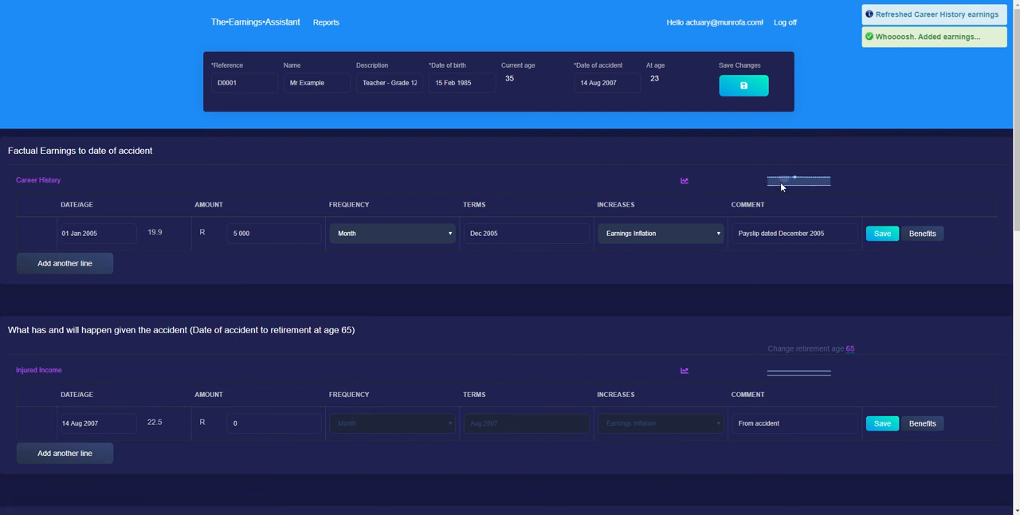
View the Career History progression chart, inspect its values over time, and close it
click(684, 183)
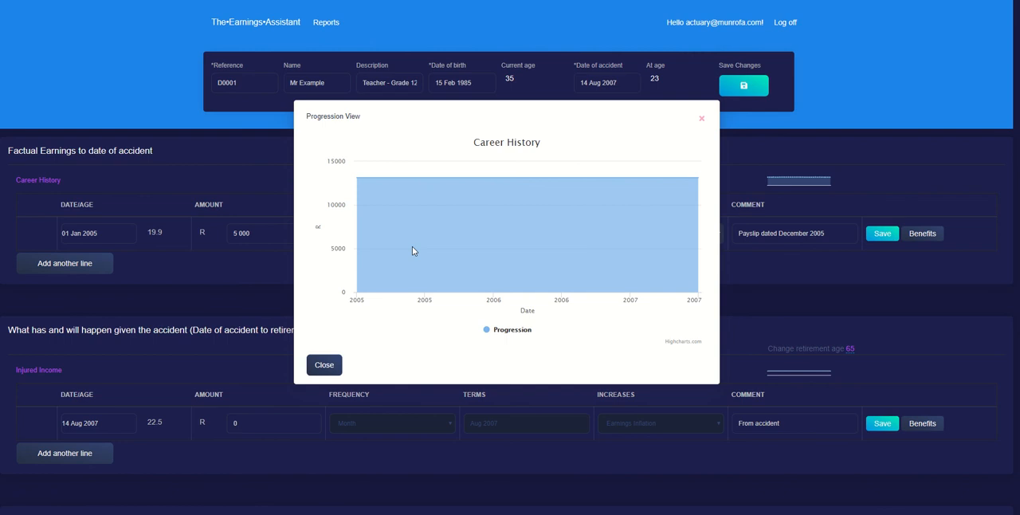
mouse_move(364, 176)
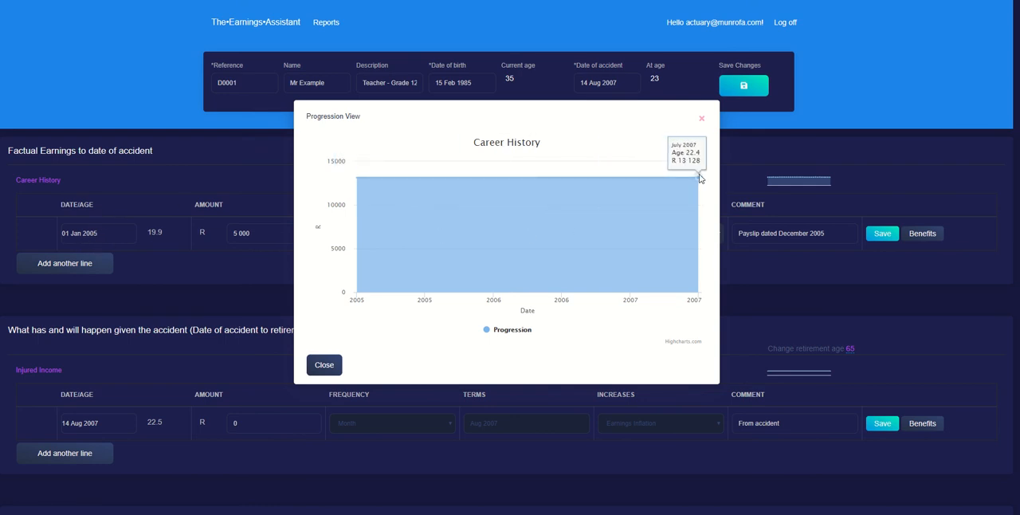
click(335, 365)
Start a second Career History line dated 1 Jan 2006 with an amount of R 6000 per month
click(86, 263)
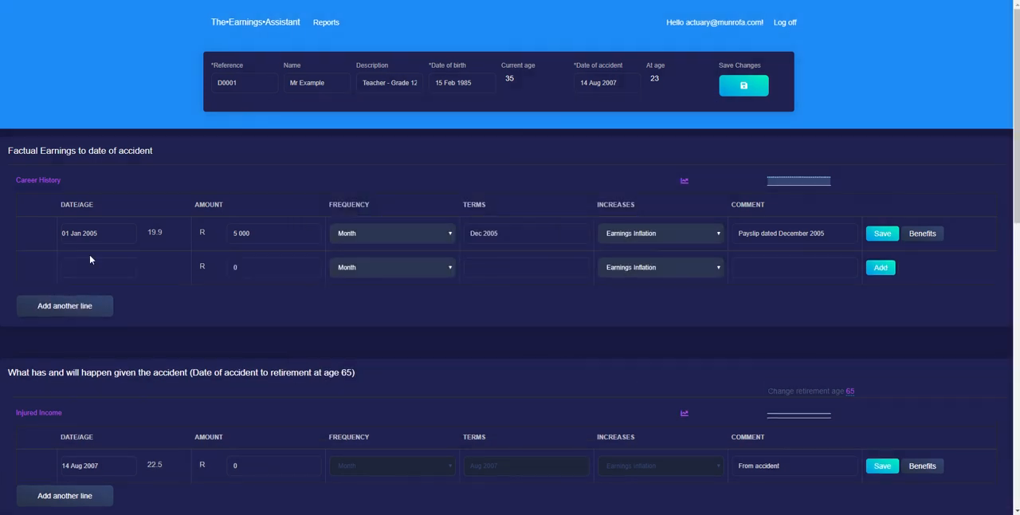
click(94, 261)
text(1jan2006)
key(Tab)
text(6000)
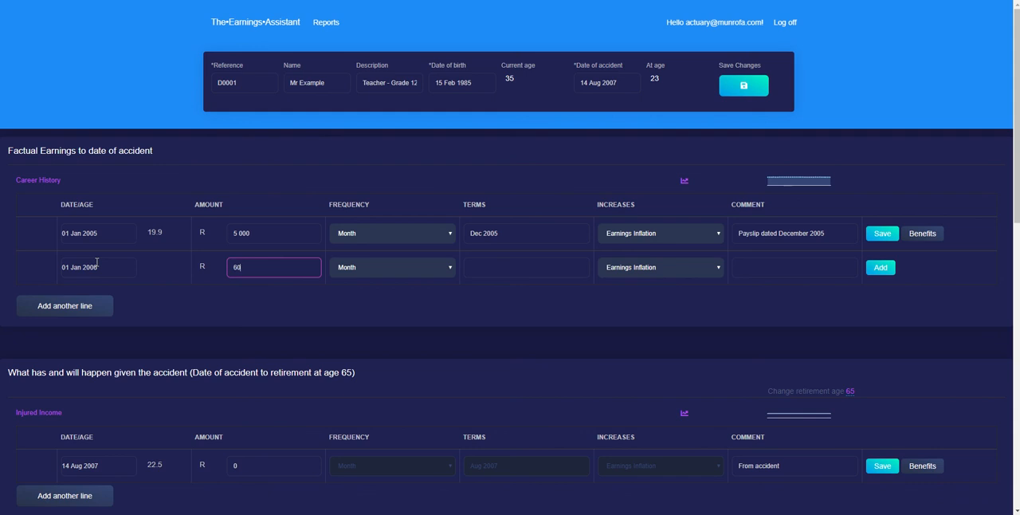
key(Tab)
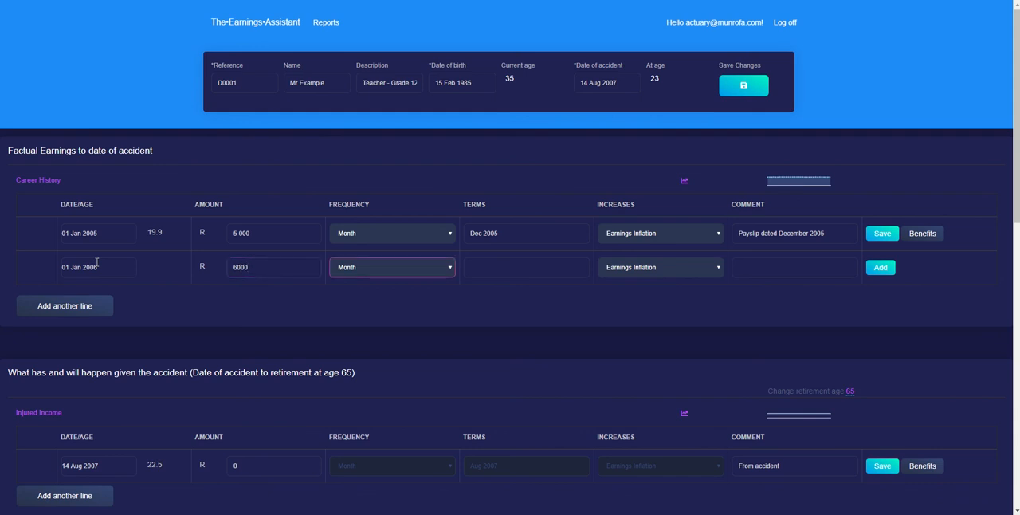
Set the second Career History line's terms to Jan 2006
click(531, 266)
text(de)
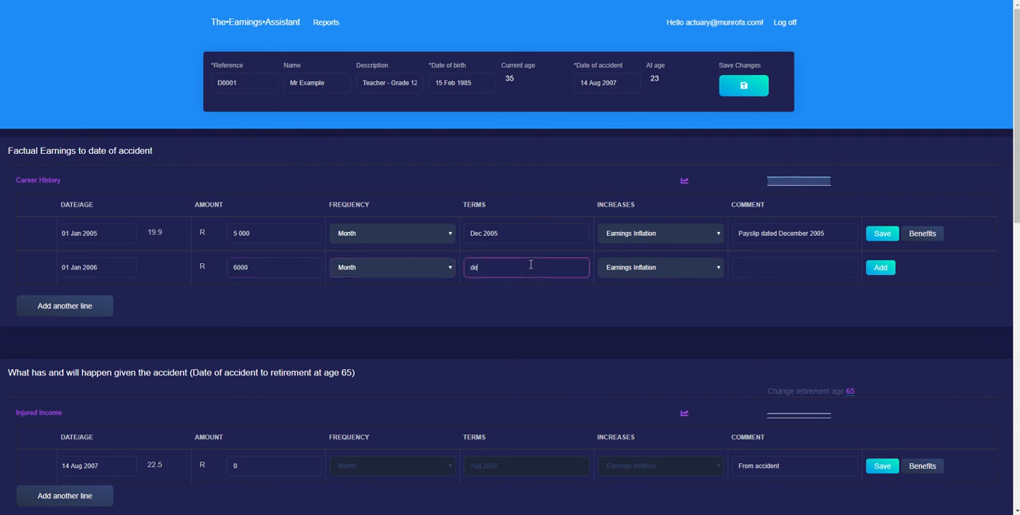
key(BackSpace)
key(BackSpace)
text(Jan 2006)
key(Tab)
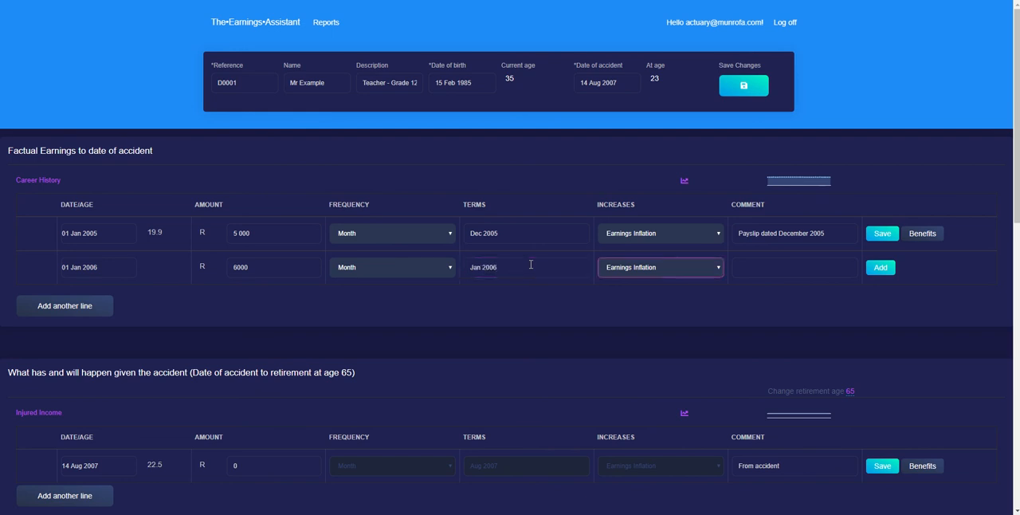
Enter the comment "Payslip dated January 2006" and add the second earnings line to Career History
click(757, 260)
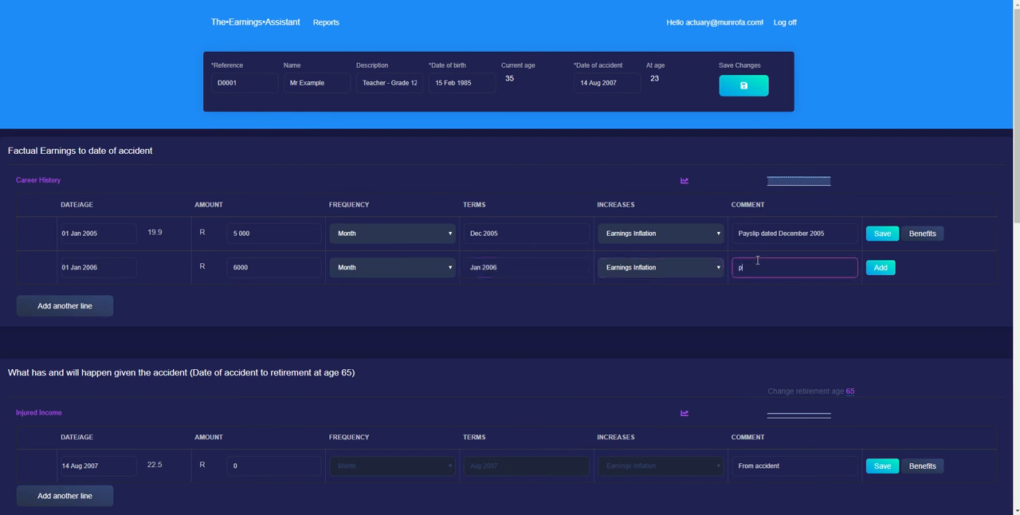
text(Payslip dated January 2006)
key(Tab)
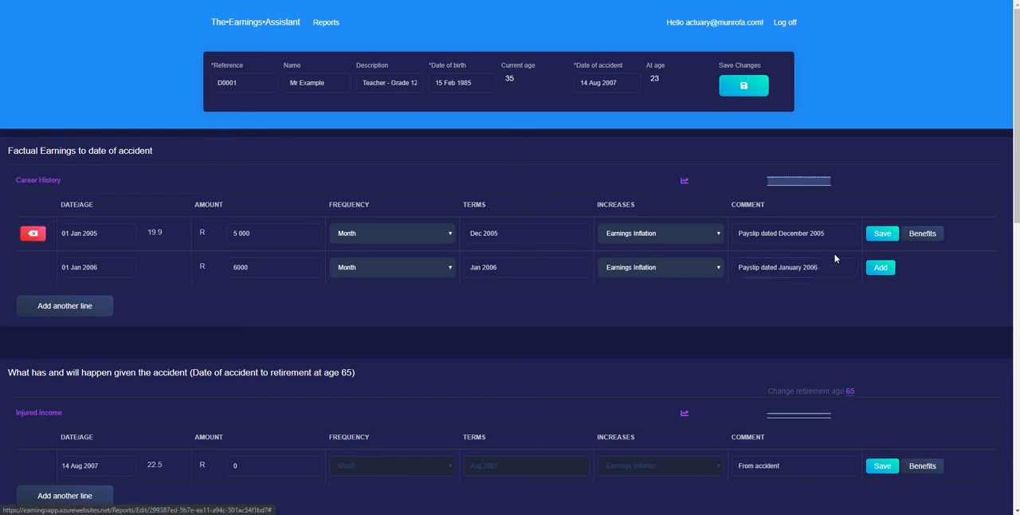
click(874, 270)
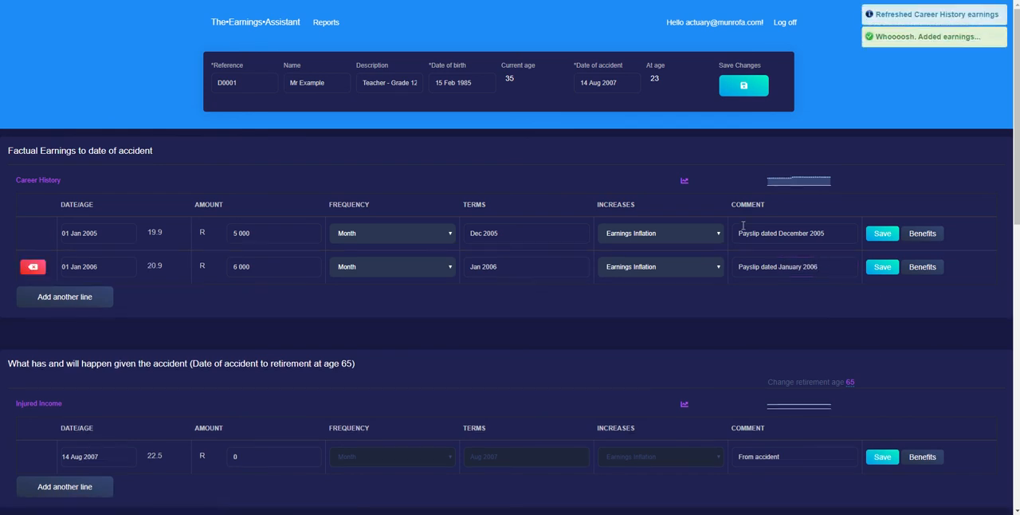
Inspect the January 2006 point on the Career History progression chart, then close the chart
click(685, 182)
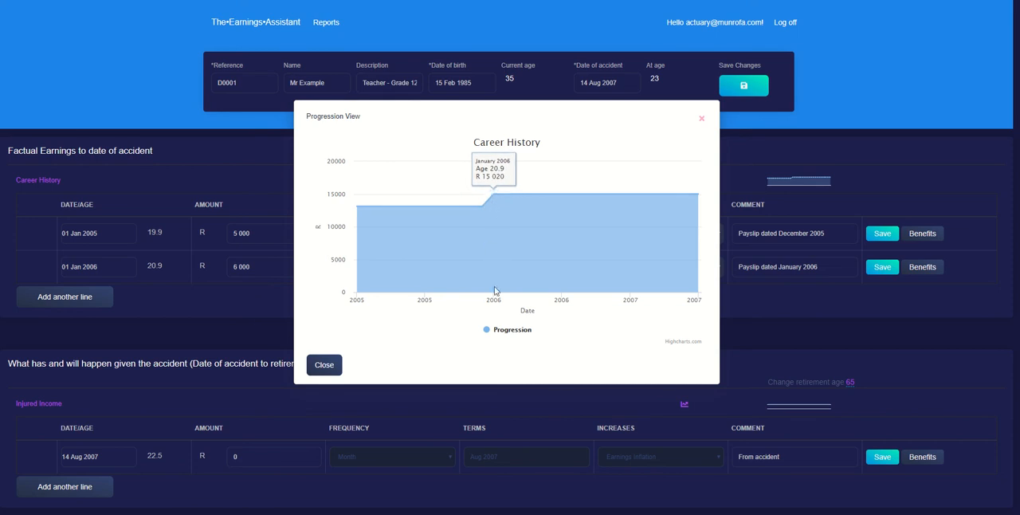
click(125, 270)
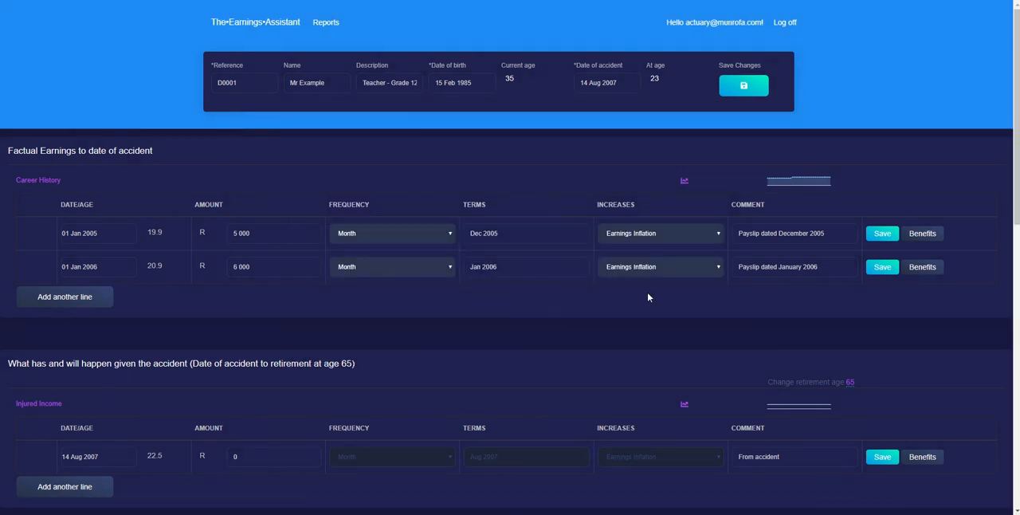
Add a 13th cheque to the fringe benefits of the 1 Jan 2006 Career History line and save the benefits
click(918, 267)
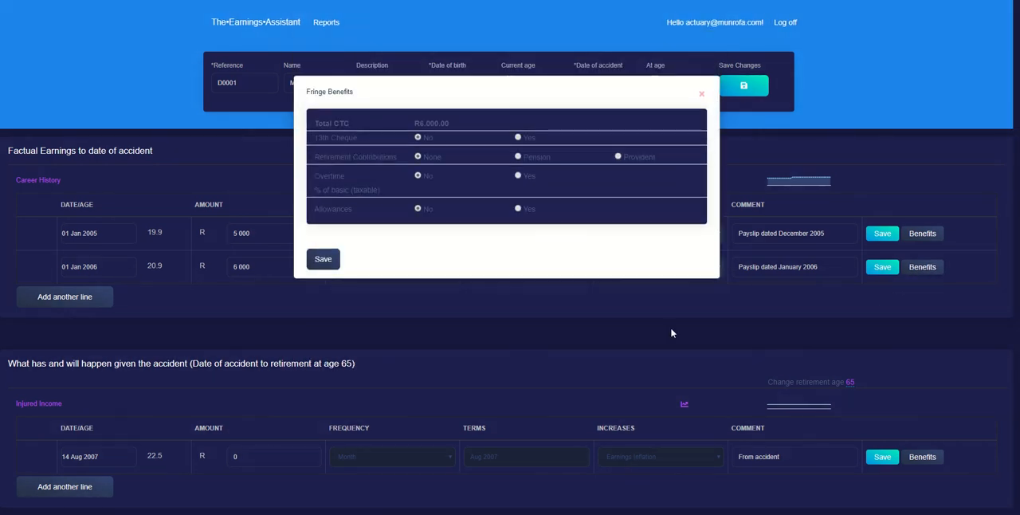
click(517, 137)
click(320, 261)
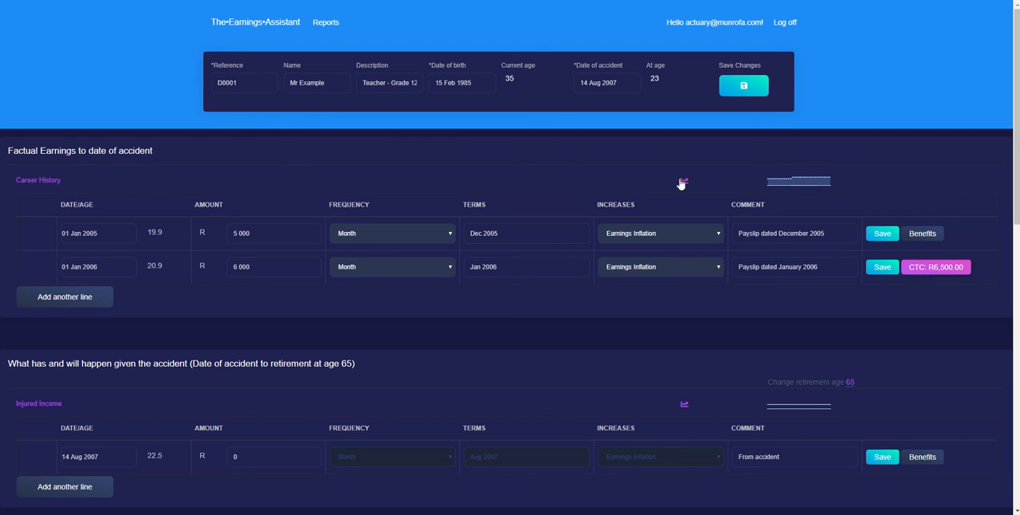
Review the Career History progression chart with the 13th cheque included, check its January 2006 value, and close it
click(682, 182)
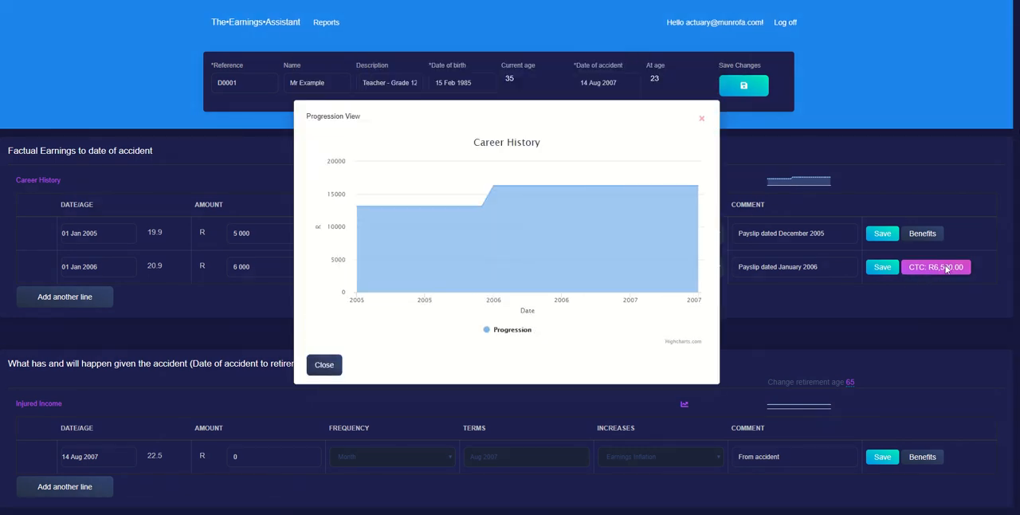
click(945, 271)
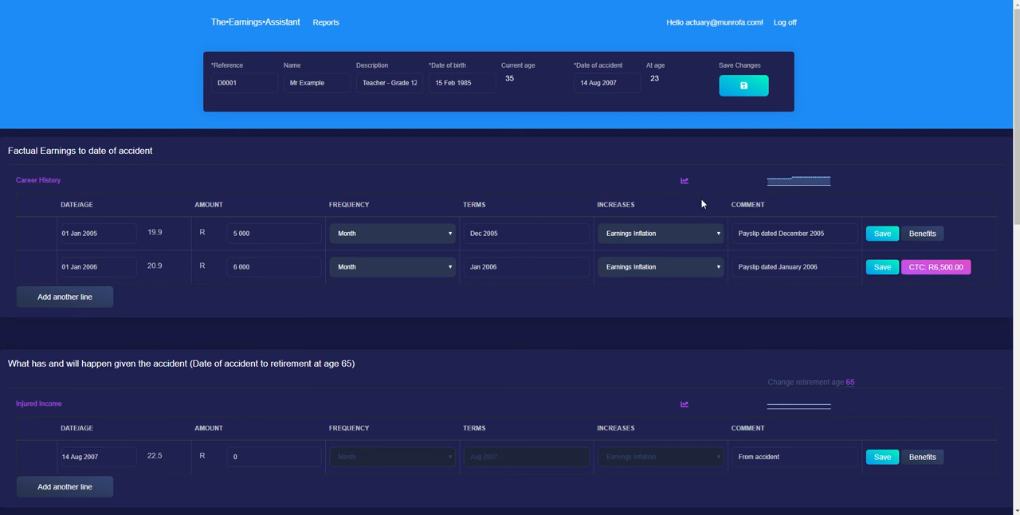
click(684, 180)
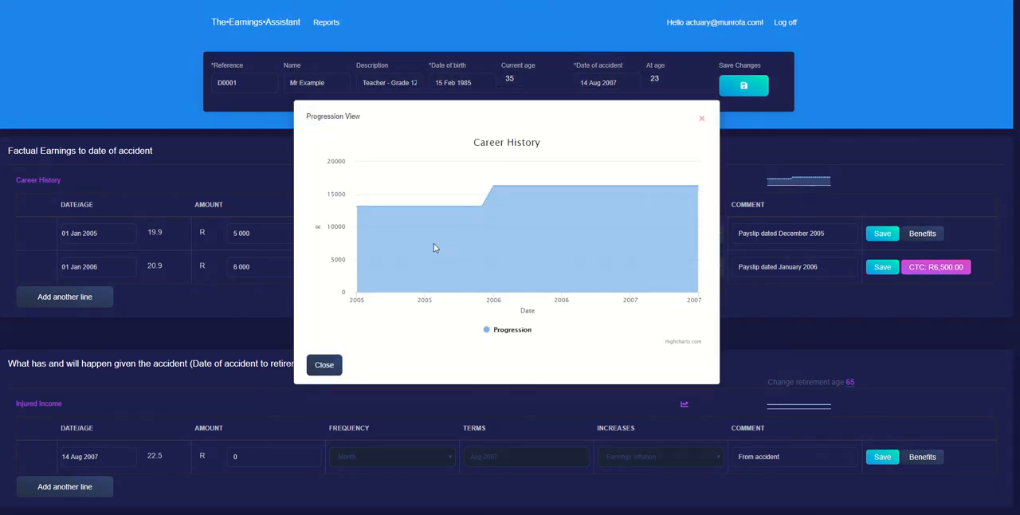
mouse_move(510, 189)
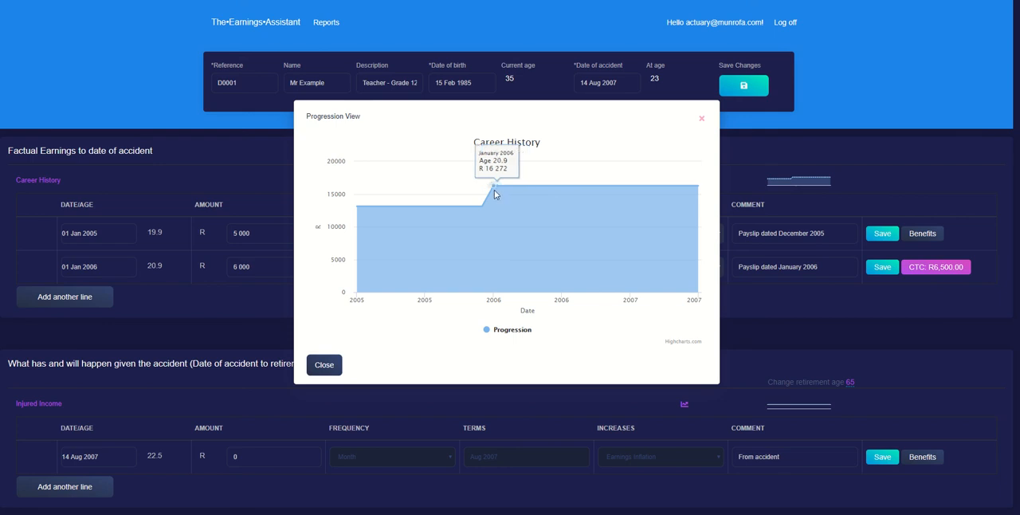
click(291, 261)
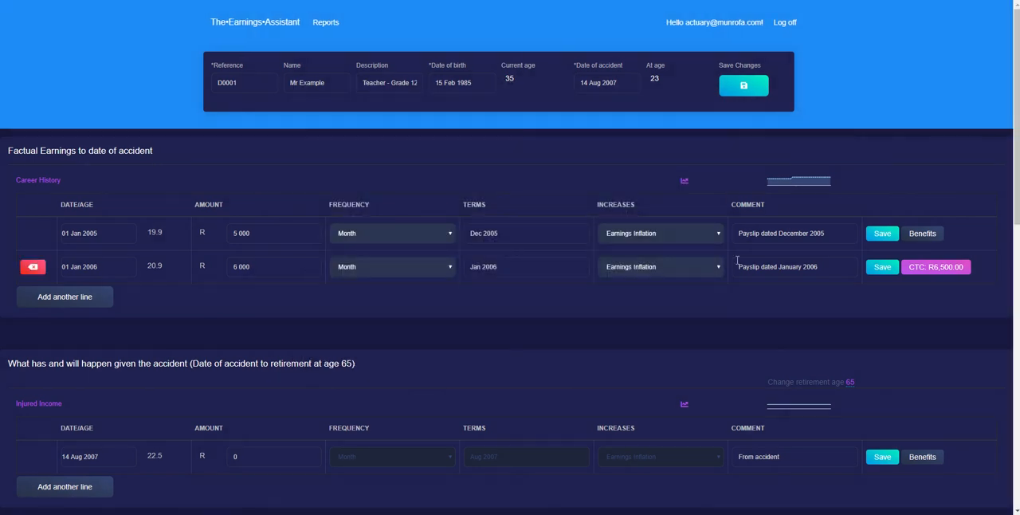